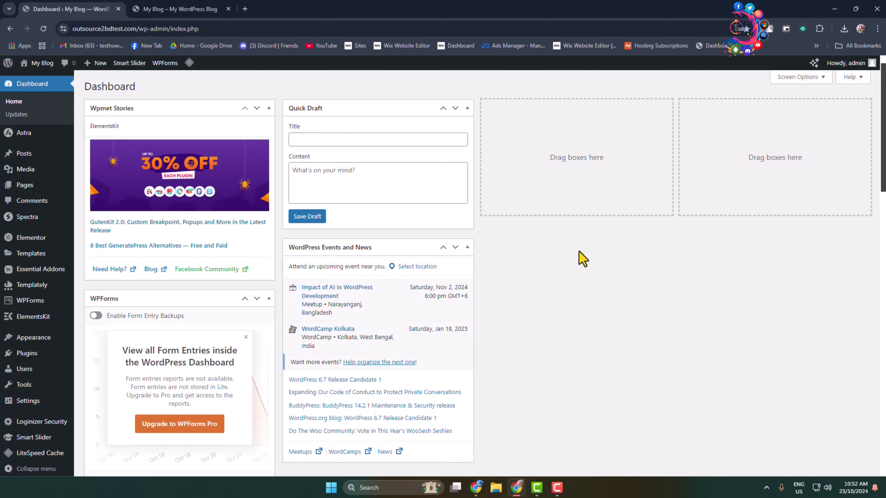
- Search the plugin directory for updraft, install and activate UpdraftPlus: WP Backup & Migration Plugin, and dismiss its welcome pop-up
mouse_move(27, 354)
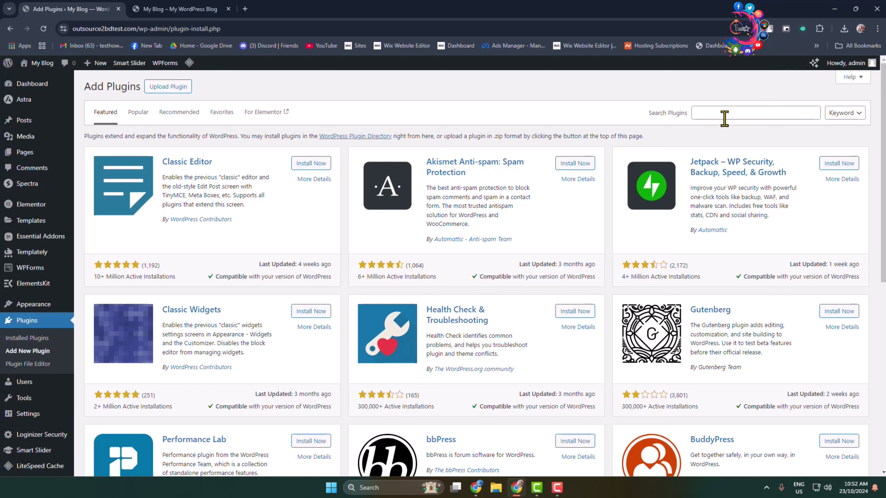
left_click(723, 115)
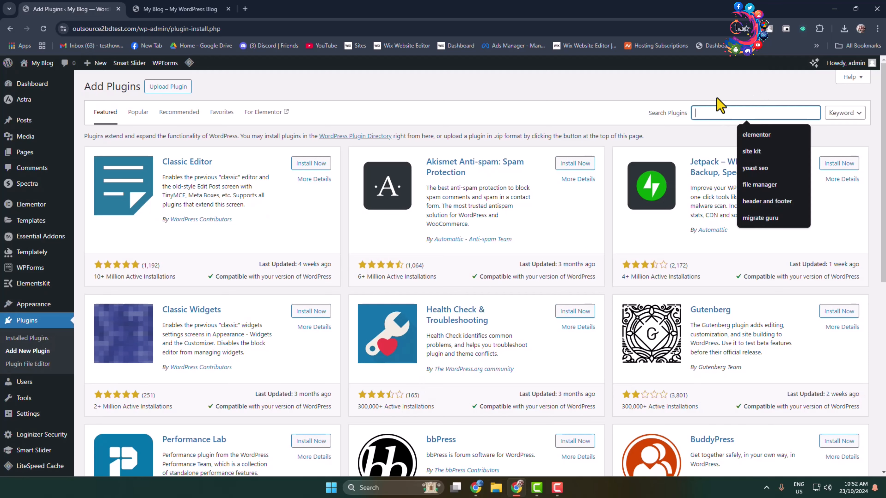
type("updraf")
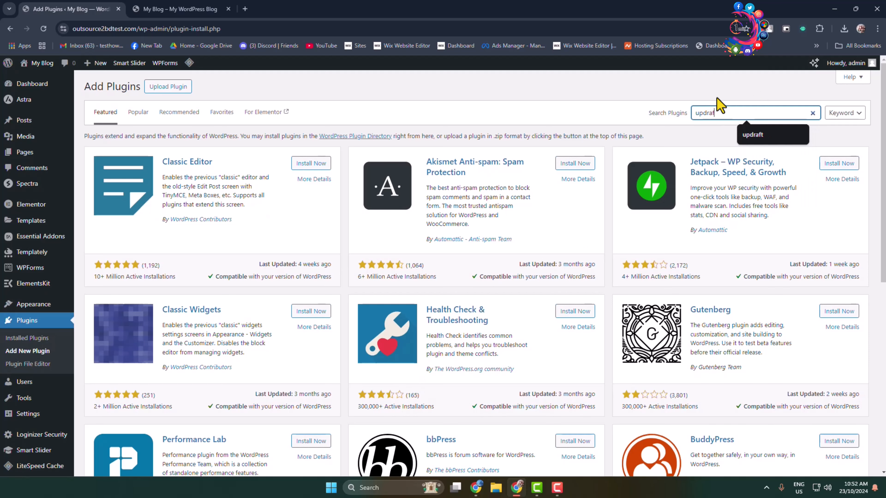
type("t")
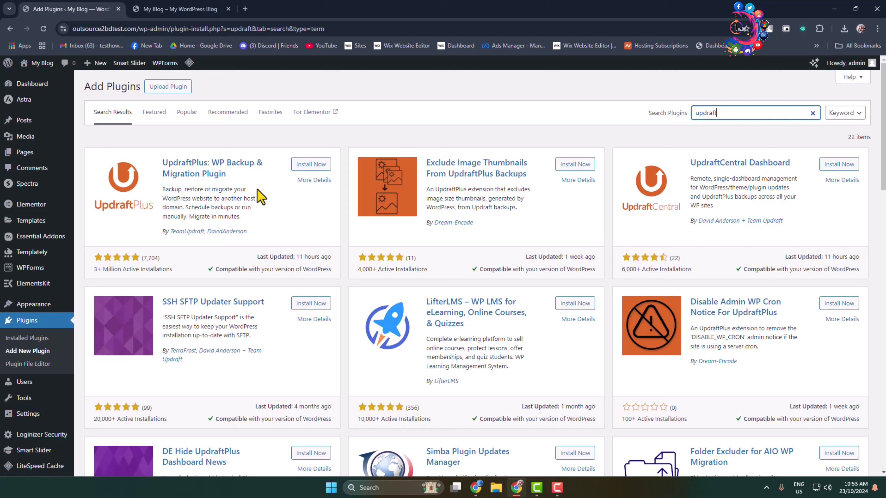
left_click(303, 166)
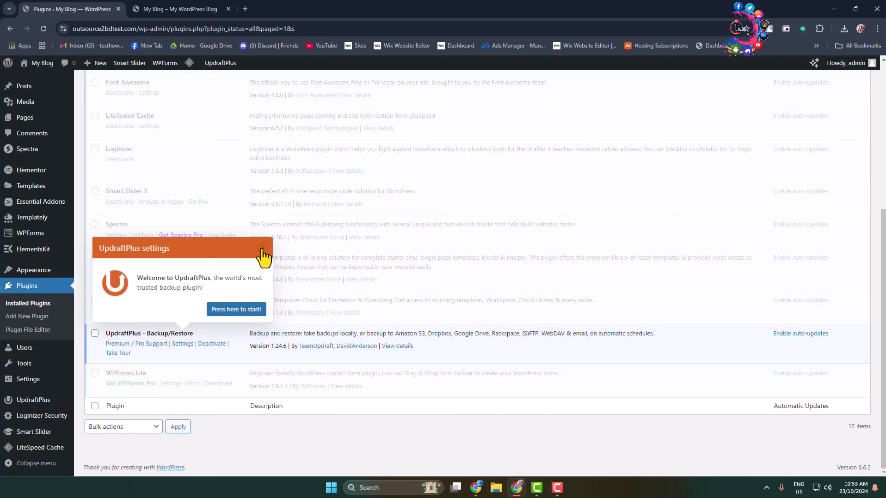
left_click(262, 248)
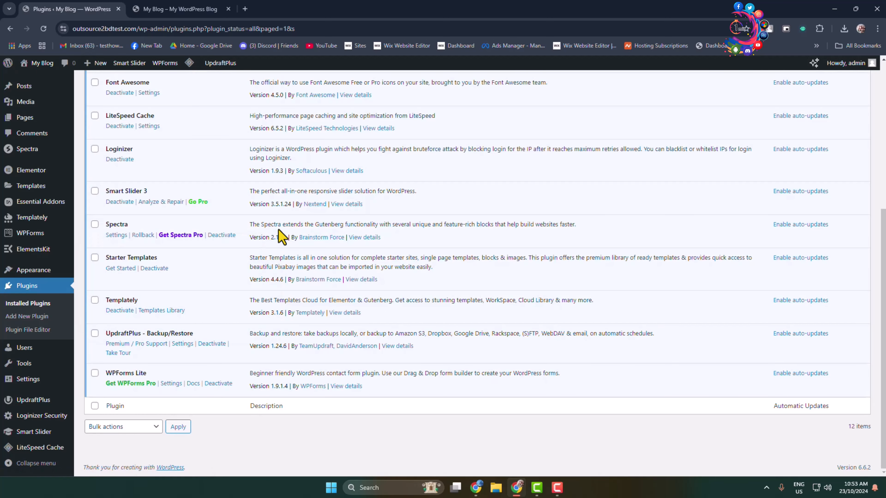
- Run an UpdraftPlus backup including the database and files, allow only manual deletion of it, and close the completion message
mouse_move(6, 220)
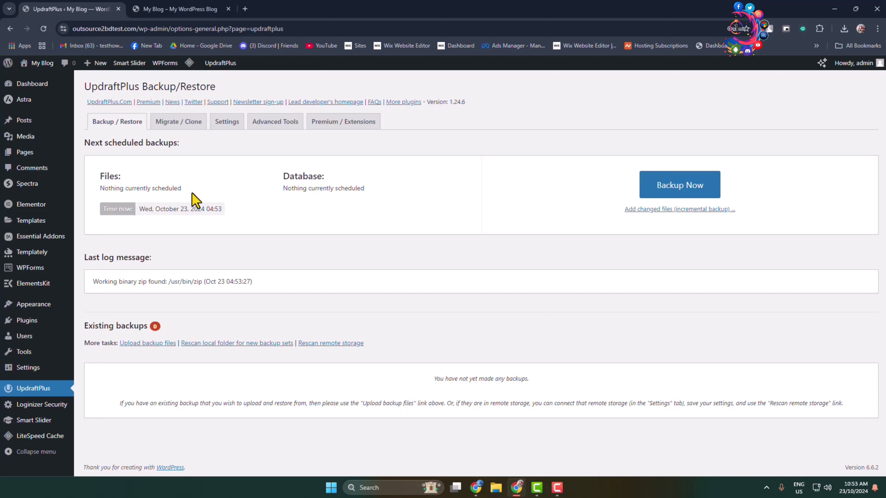
left_click(675, 191)
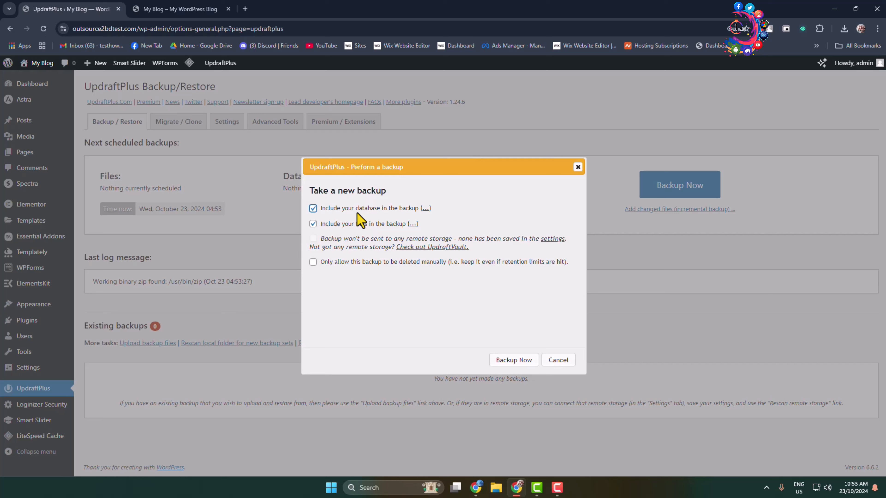
left_click(313, 223)
left_click(313, 224)
left_click(313, 262)
left_click(509, 363)
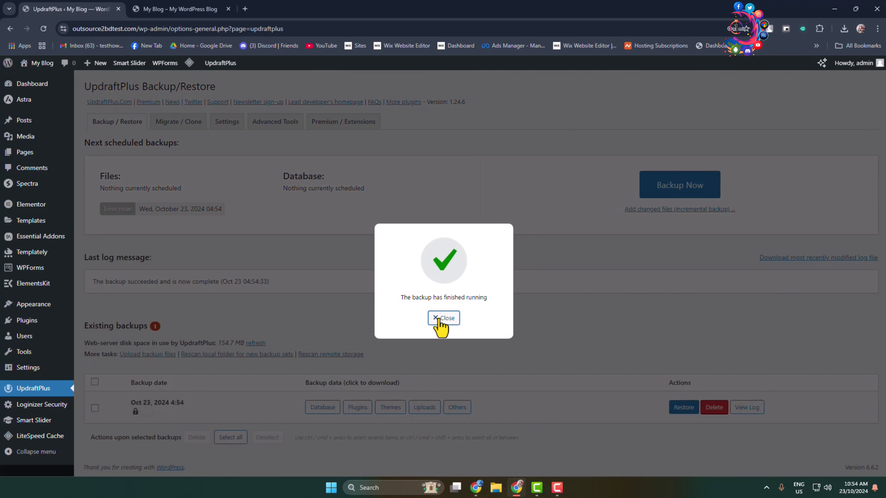
left_click(442, 319)
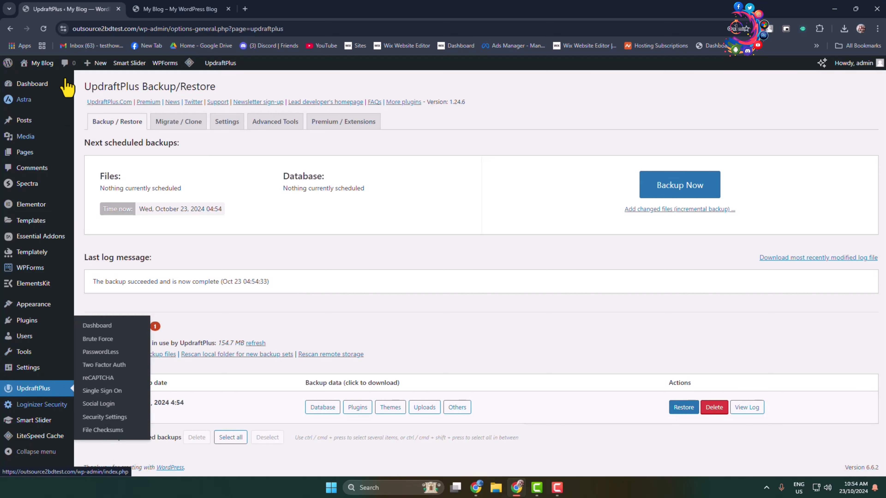
- Return to the WordPress dashboard, reopen UpdraftPlus and review its list of existing backups
left_click(31, 88)
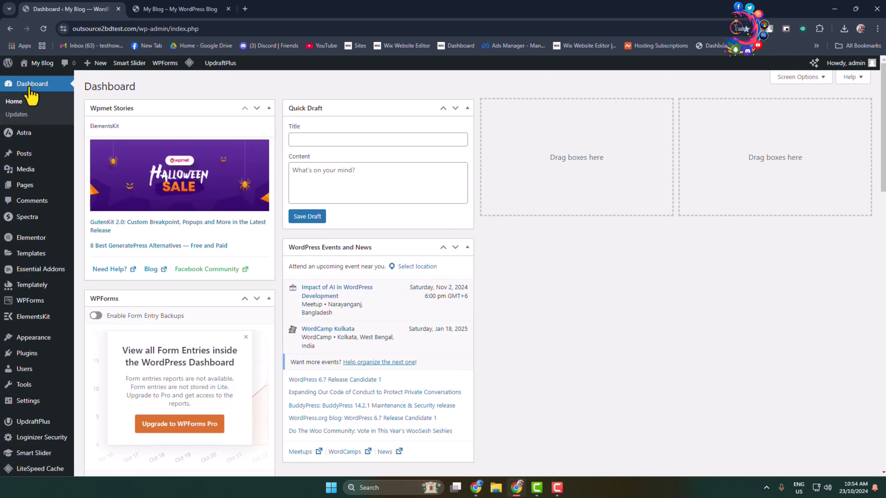
left_click(33, 422)
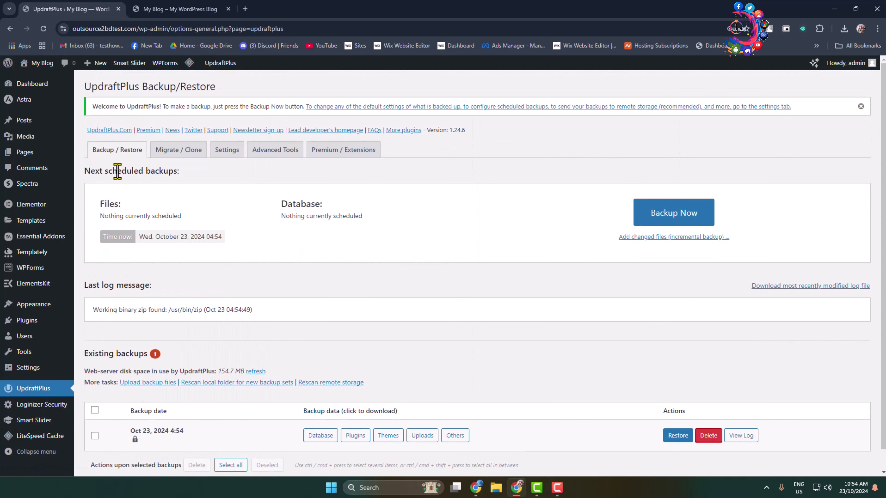
scroll(237, 314, "down", 2)
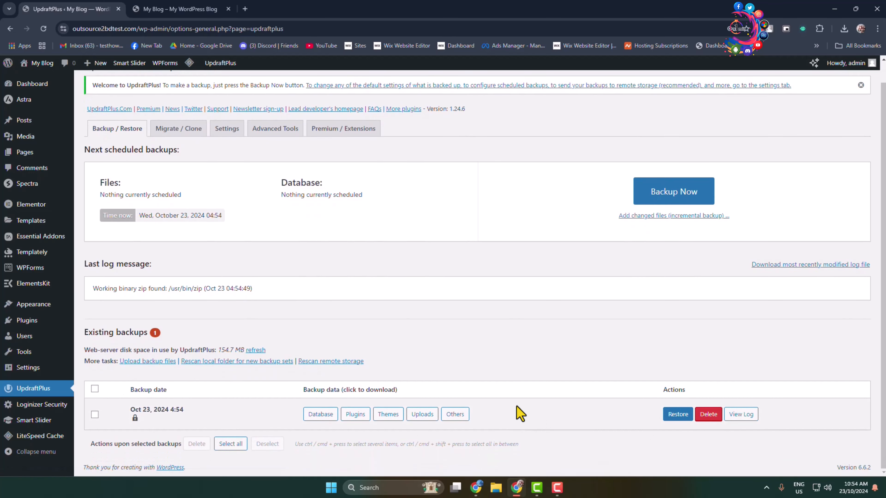
scroll(565, 400, "up", 1)
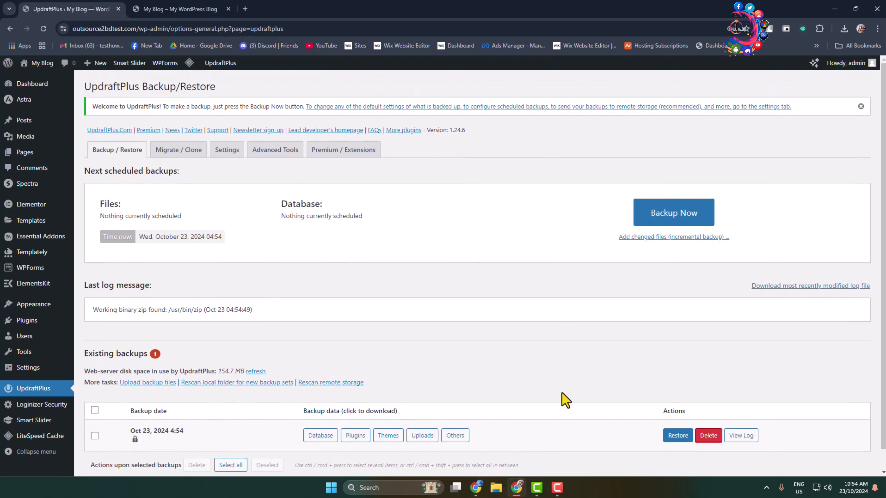
- View the live site's home page in the other browser tab
left_click(189, 9)
scroll(787, 394, "up", 8)
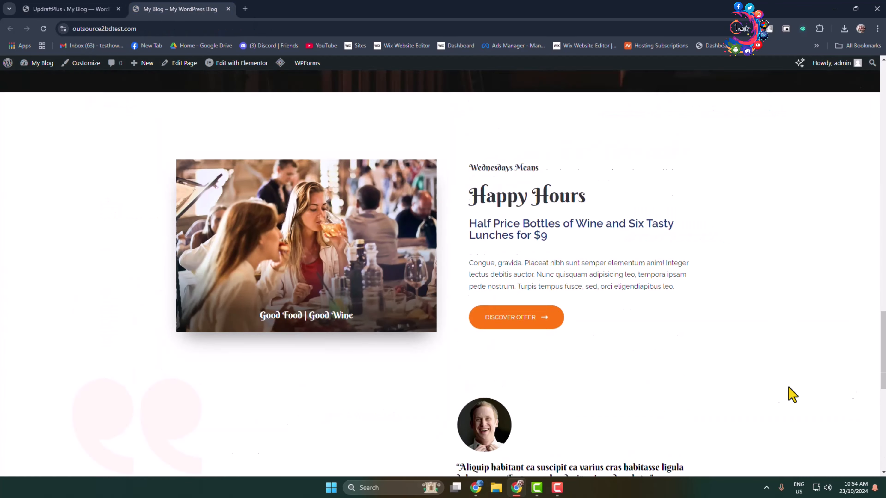
scroll(702, 356, "up", 5)
- Move the Home front page to the Trash from the WordPress page list
left_click(41, 8)
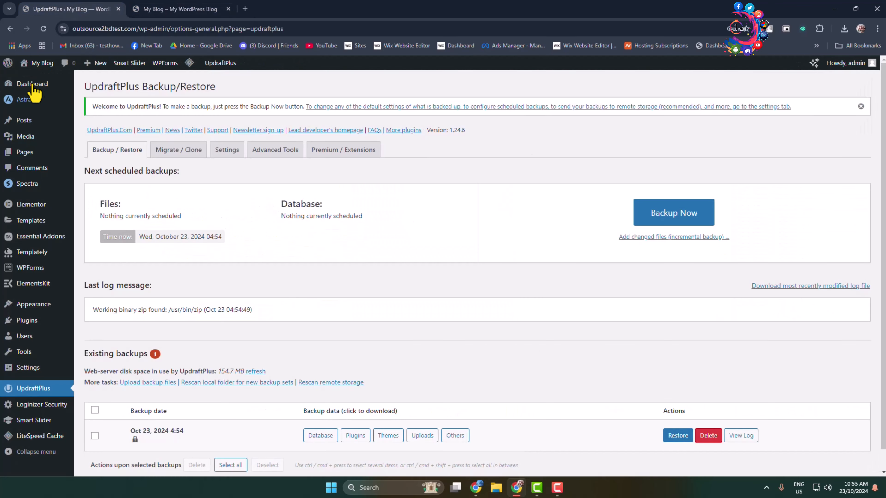
left_click(24, 156)
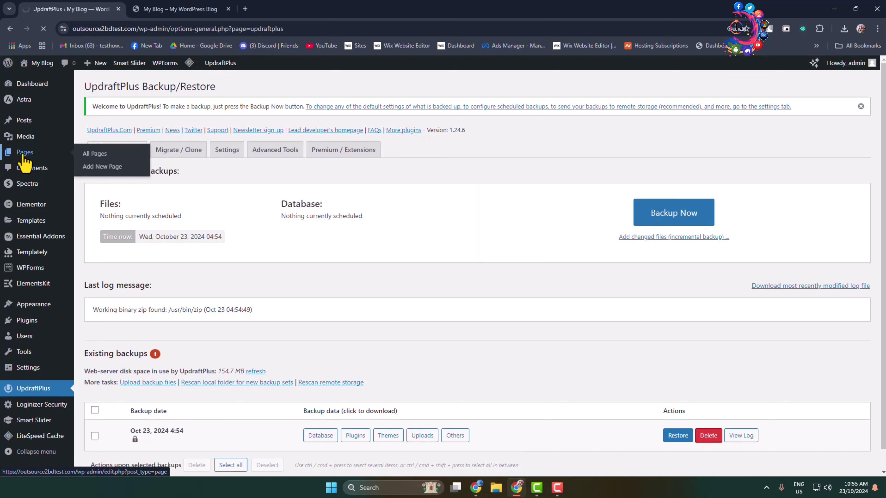
scroll(194, 346, "down", 5)
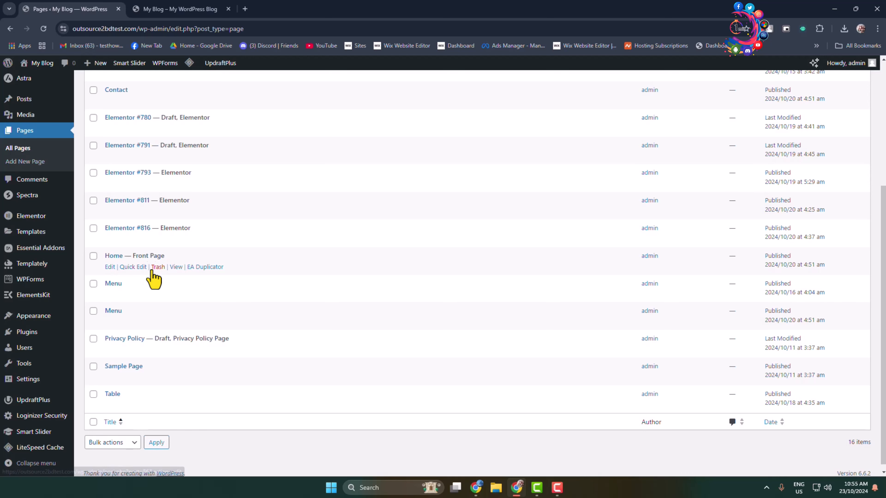
left_click(158, 268)
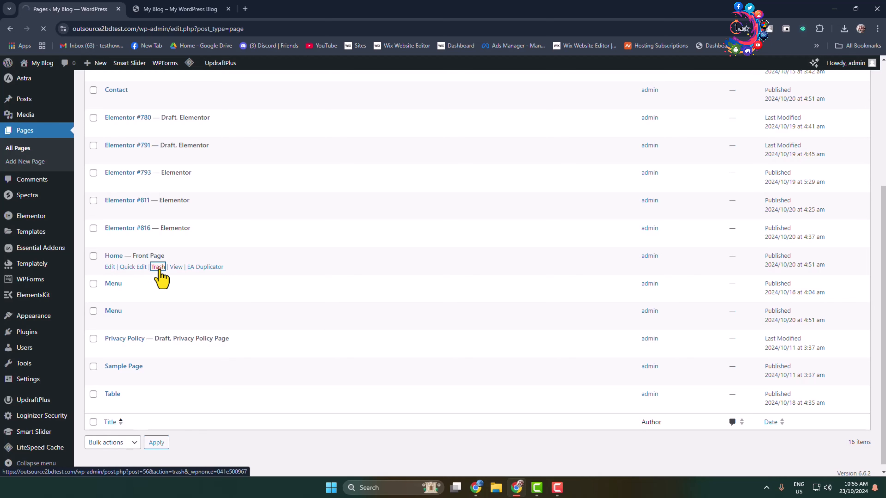
scroll(247, 233, "down", 5)
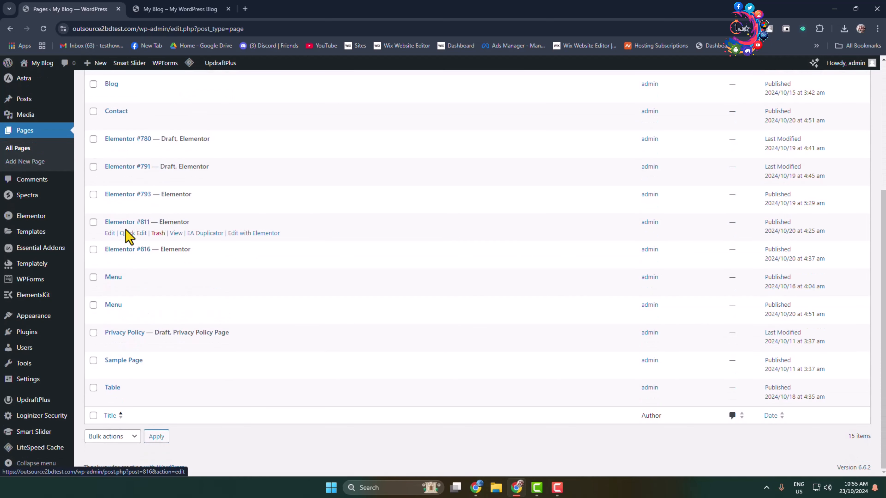
- Reload the live site and examine its front page with the Home page trashed
left_click(129, 9)
left_click(43, 29)
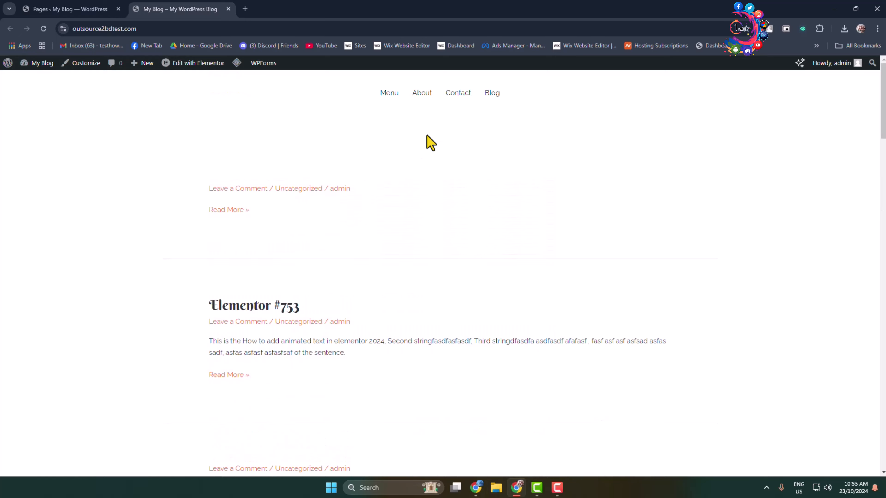
scroll(530, 260, "down", 20)
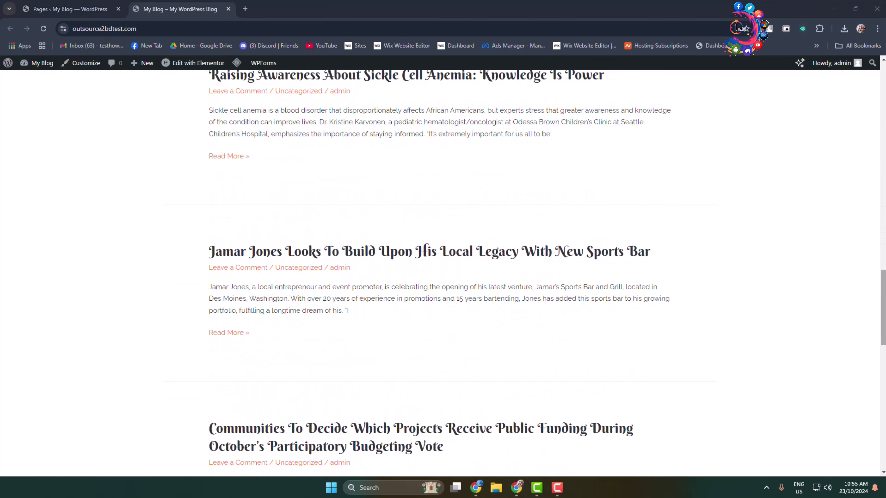
left_click_drag(883, 289, 883, 129)
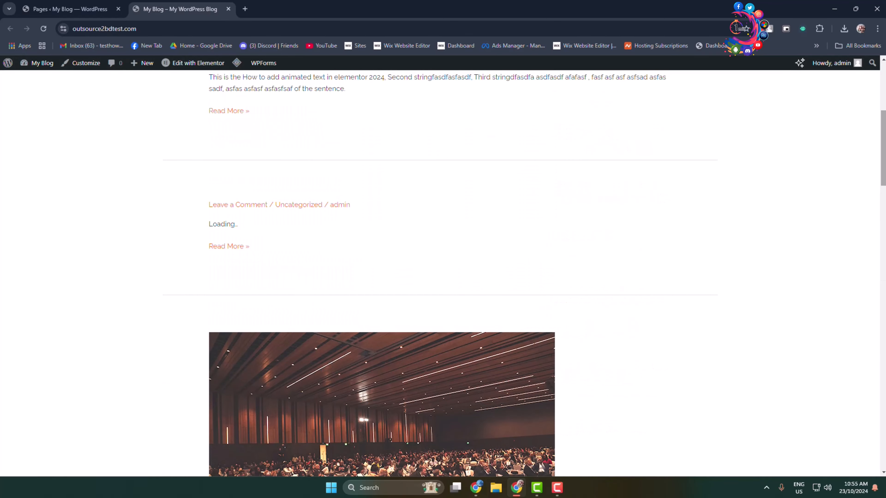
scroll(883, 141, "up", 6)
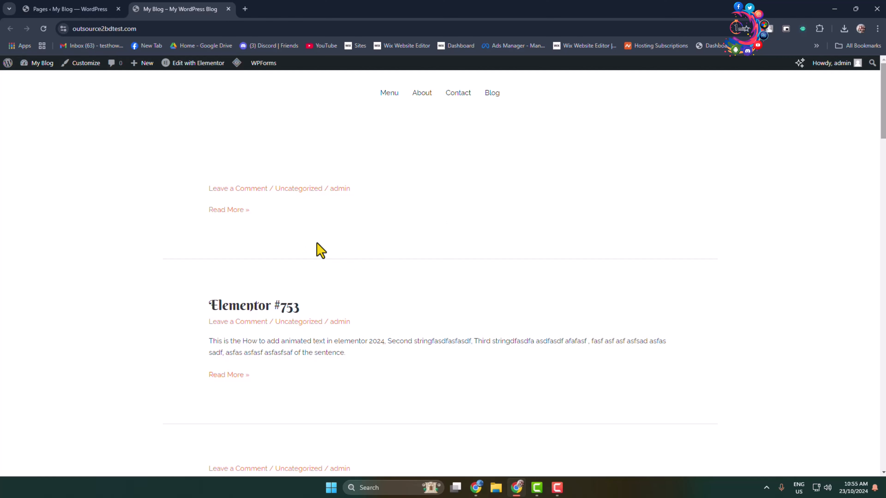
- Return to the UpdraftPlus backups in WordPress admin and start restoring the backup dated Oct 23, 2024 4:54
key("ctrl+shift+Tab")
scroll(374, 213, "up", 5)
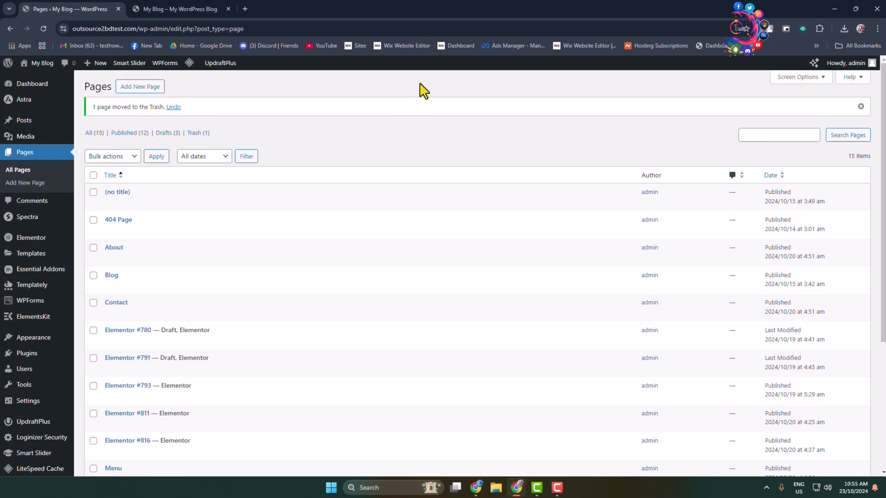
mouse_move(13, 122)
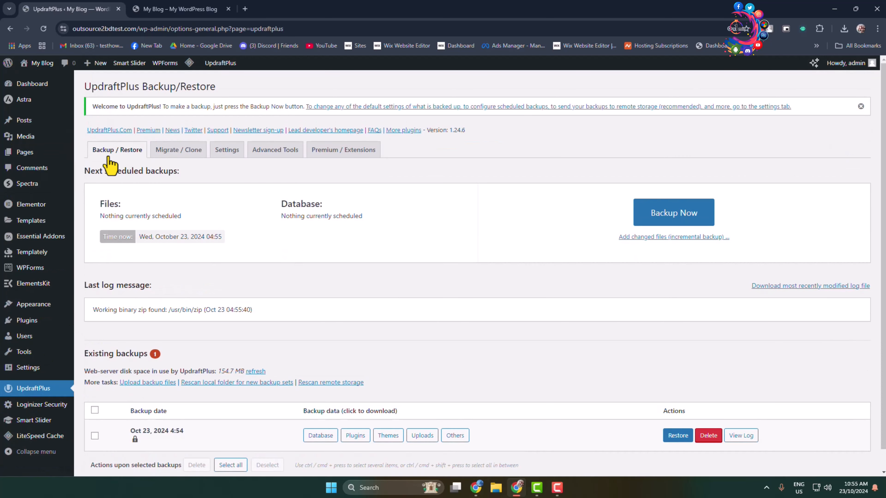
scroll(117, 153, "down", 1)
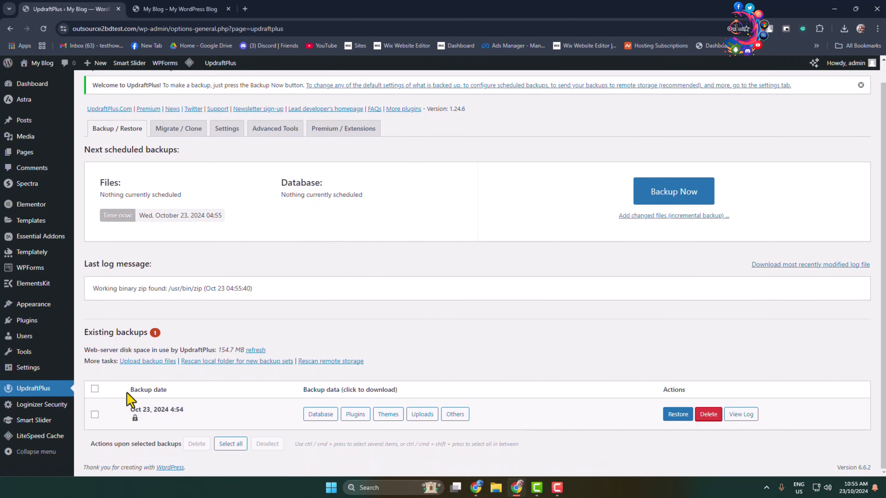
left_click_drag(125, 409, 211, 410)
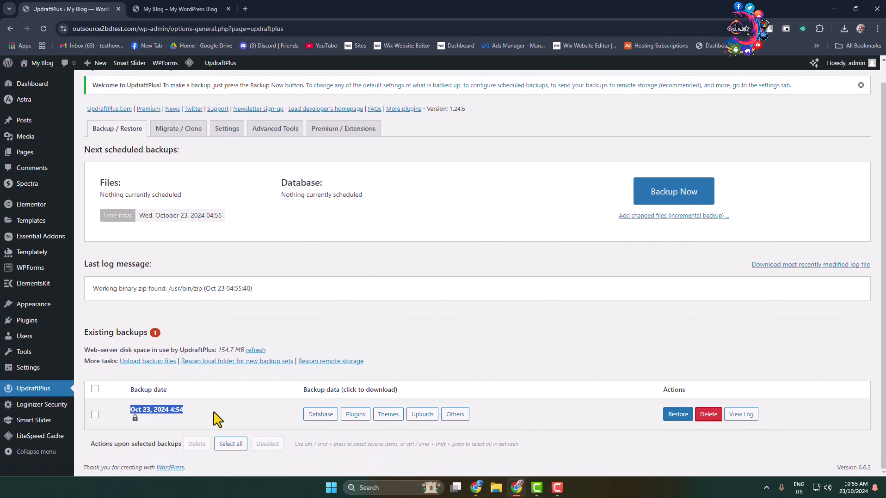
left_click(593, 429)
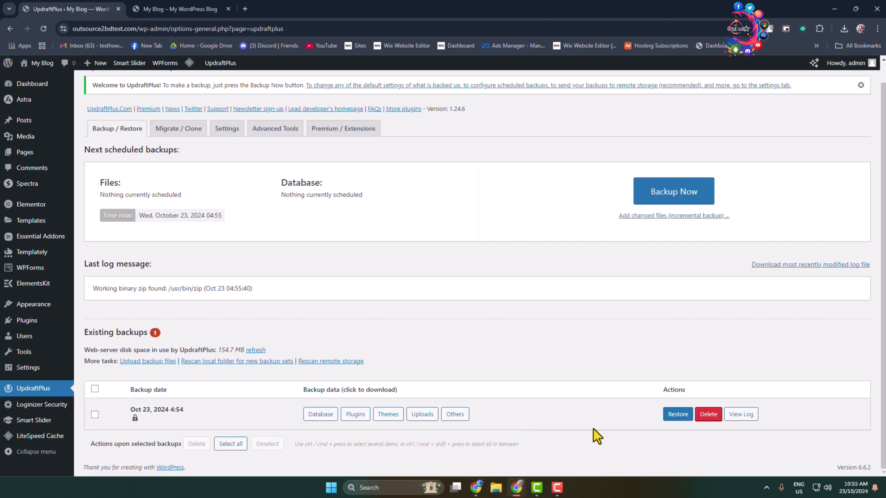
left_click(683, 413)
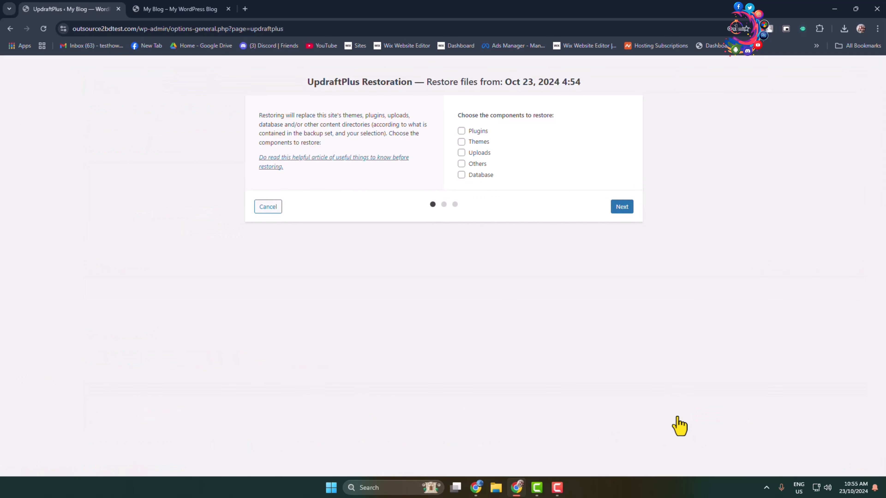
- Choose Plugins, Themes, Others and Database as the components to restore, and run the restoration
left_click(461, 131)
left_click(461, 142)
left_click(461, 164)
left_click(461, 175)
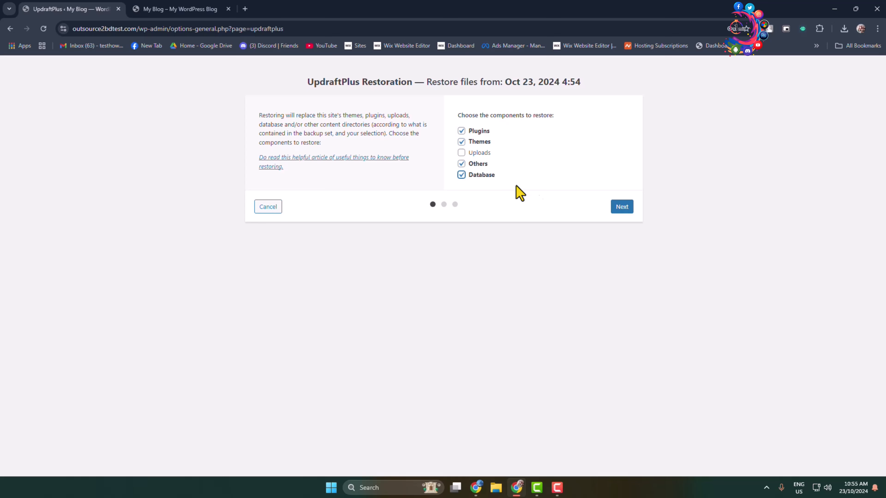
left_click(621, 210)
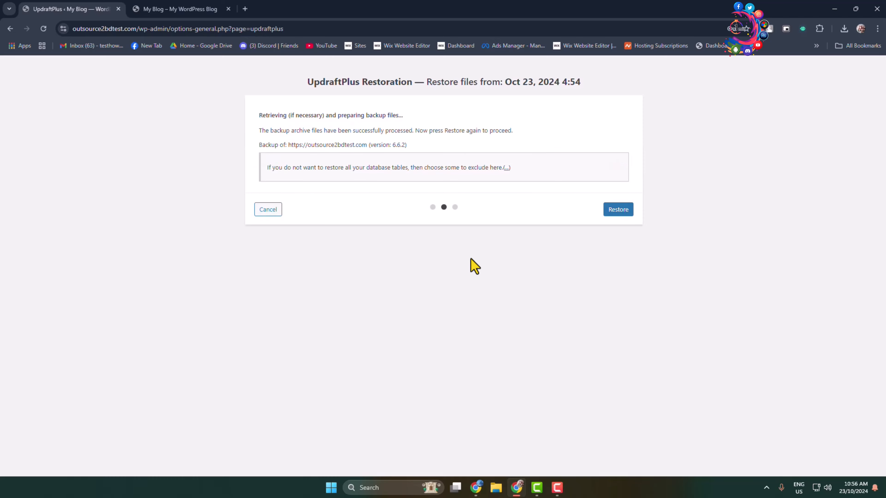
left_click(607, 212)
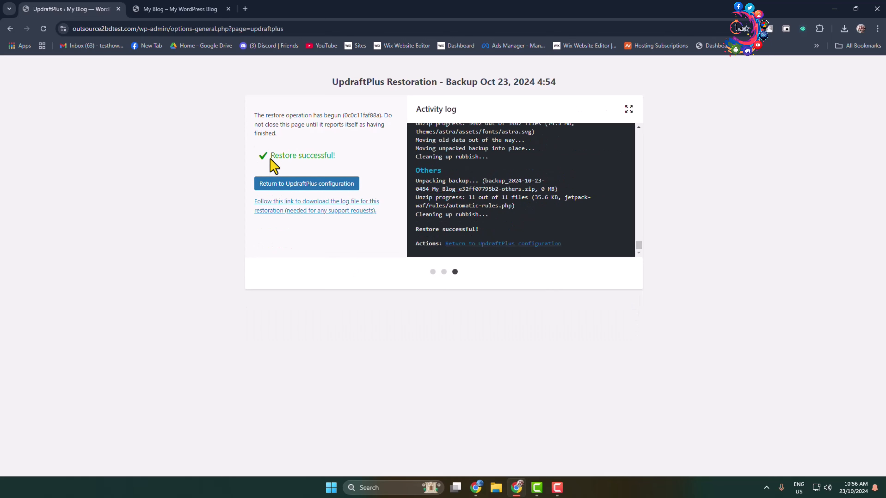
- Check the restoration status and reload the live site to inspect its home page
left_click_drag(270, 157, 346, 164)
left_click(204, 8)
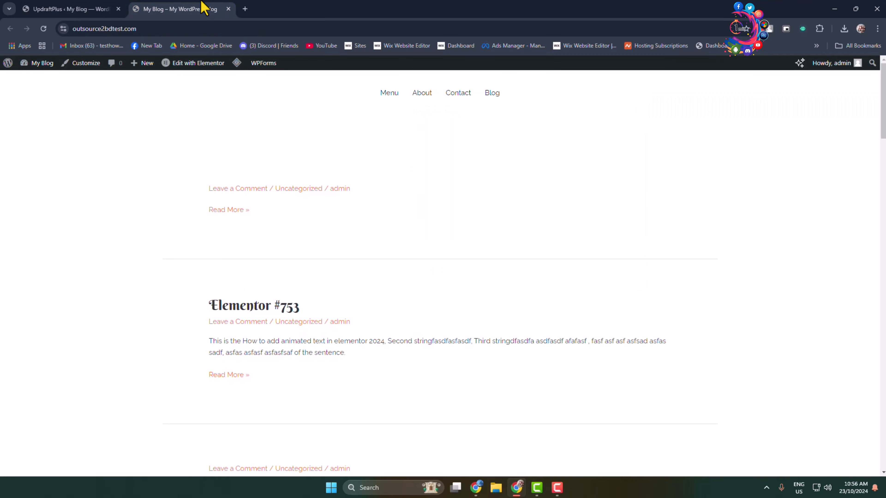
left_click(43, 28)
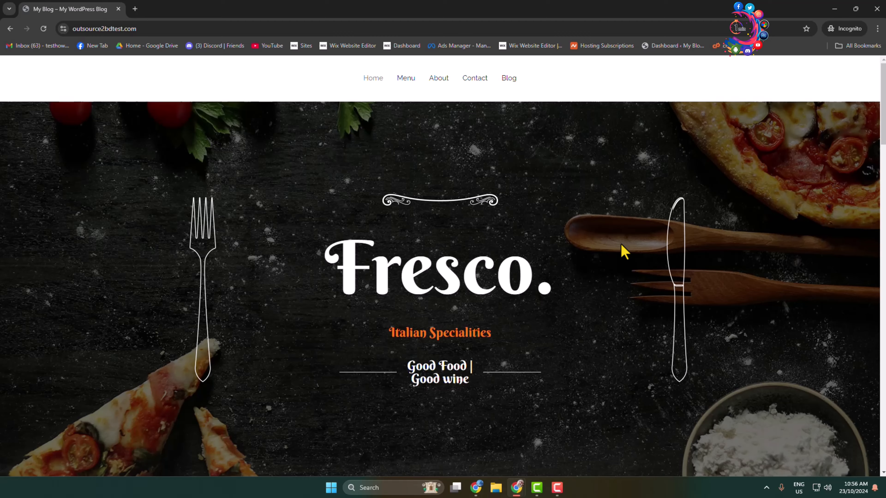
- Look through the restored home page on the live site and close the incognito window
scroll(631, 260, "down", 2)
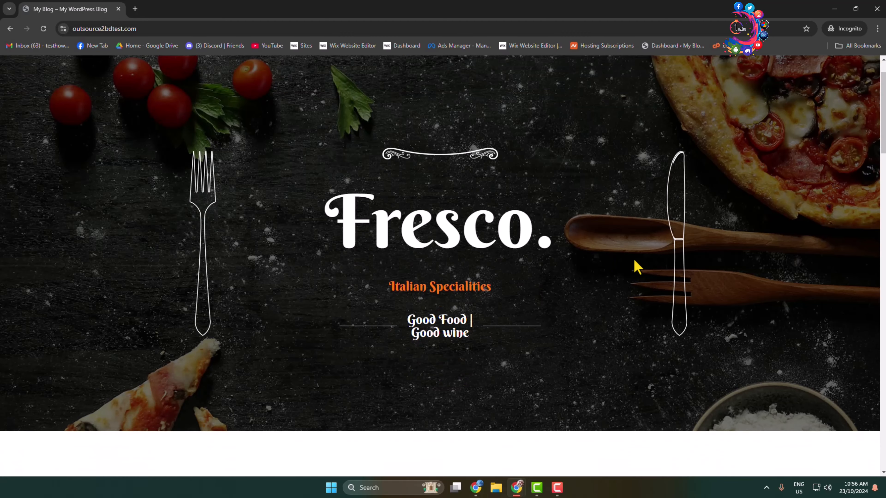
scroll(645, 253, "down", 15)
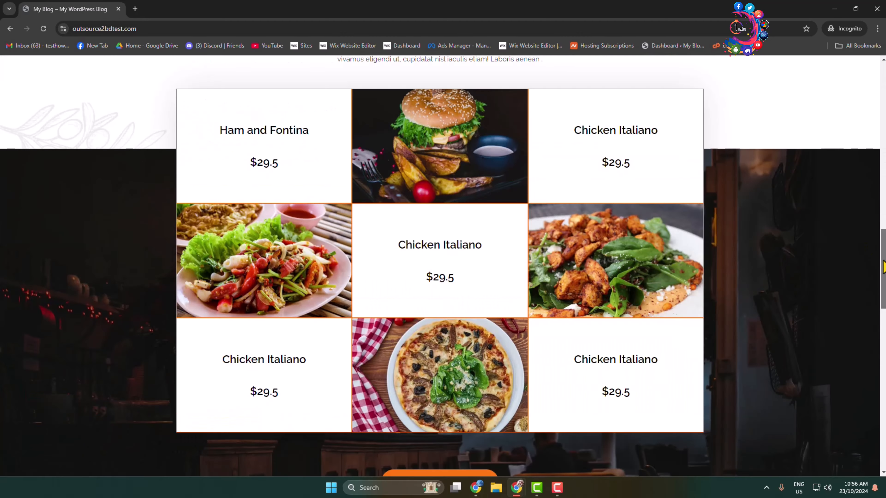
left_click_drag(883, 261, 876, 75)
left_click(876, 8)
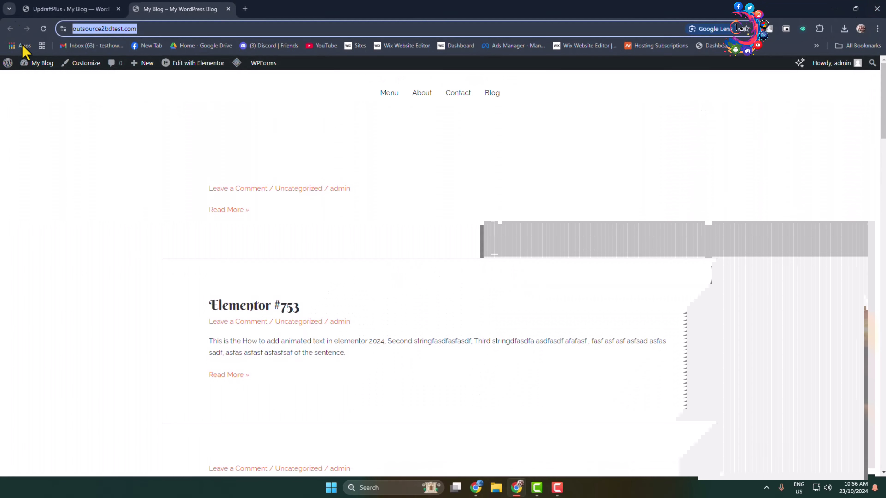
- Return to the WordPress admin and open the UpdraftPlus settings
left_click(35, 9)
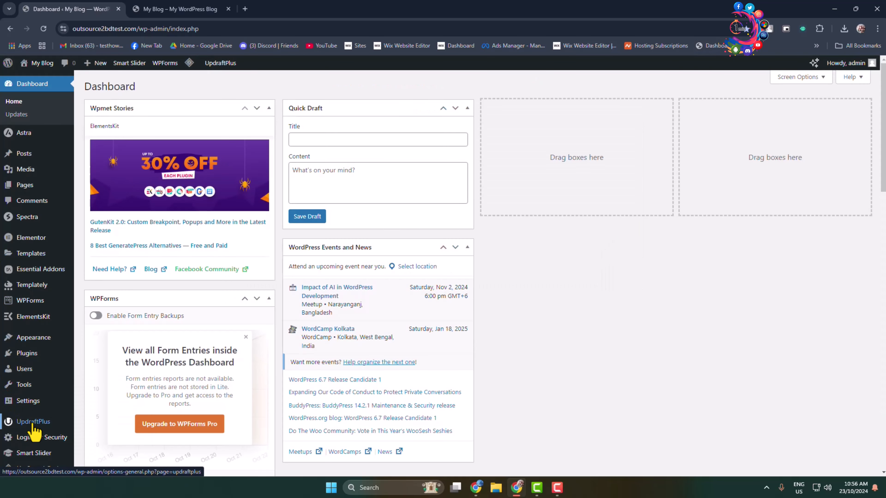
left_click(33, 422)
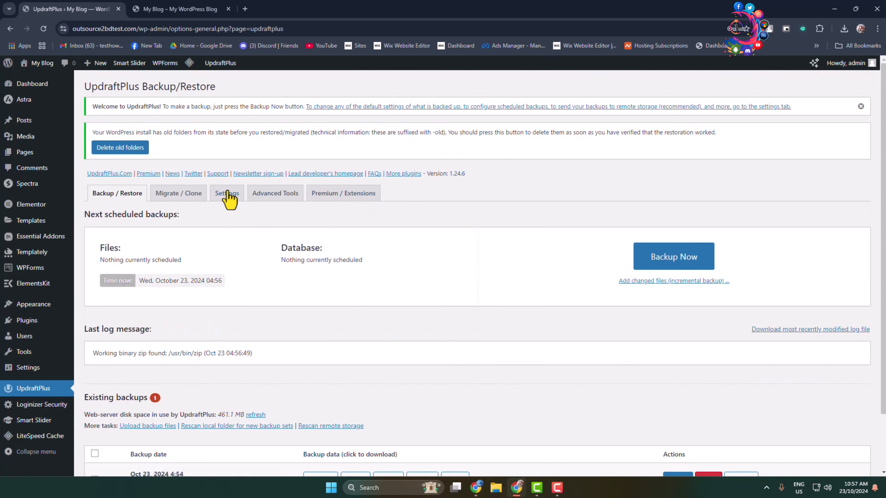
left_click(233, 207)
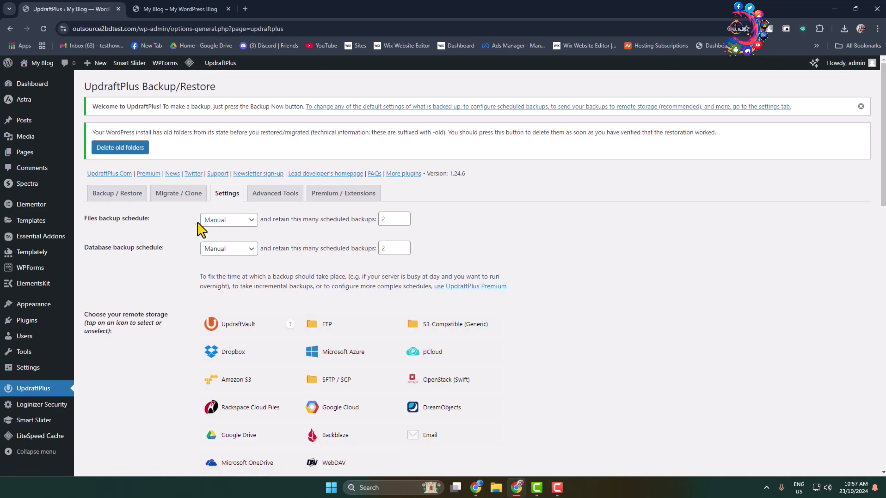
- Set both the files and the database backup schedules to every 12 hours
left_click(246, 221)
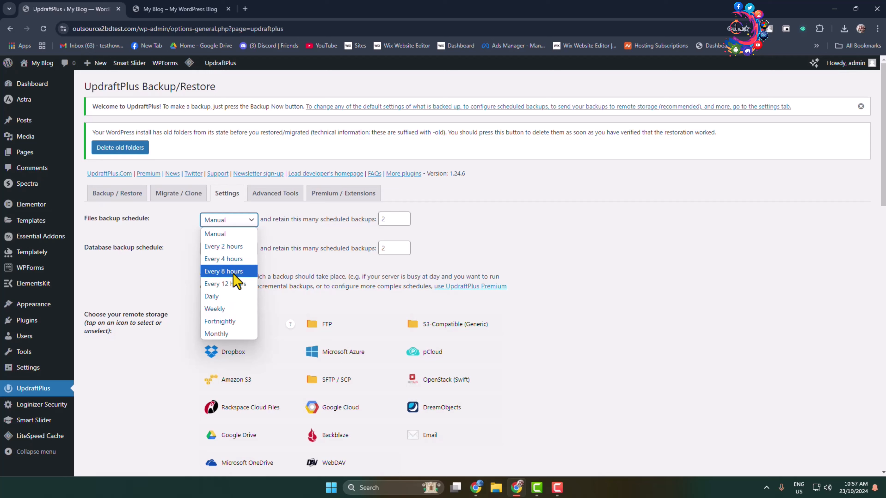
left_click(231, 284)
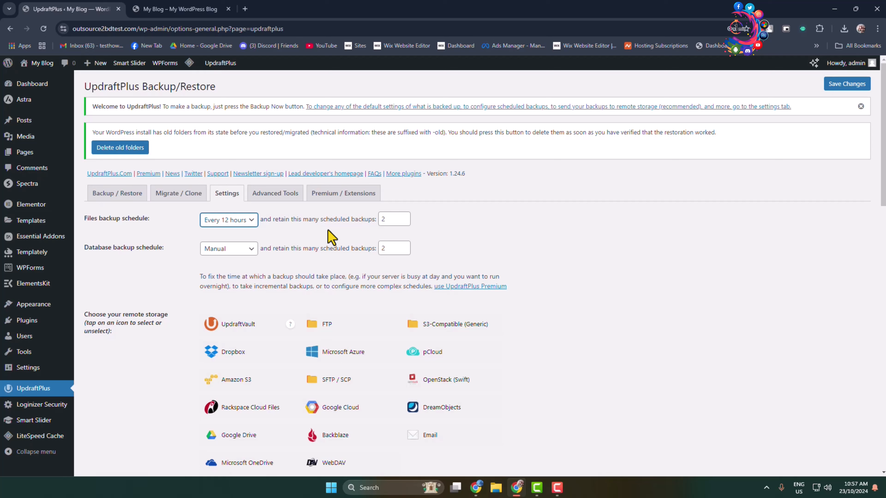
left_click(404, 222)
left_click(550, 267)
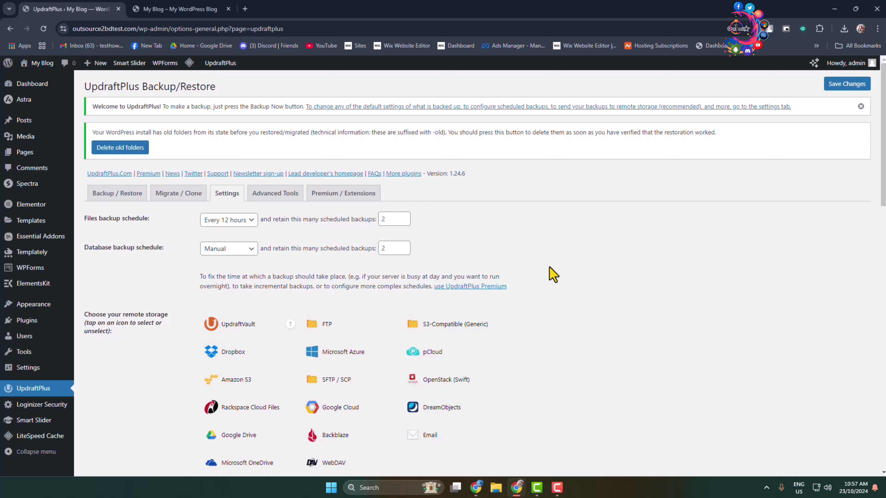
left_click(234, 250)
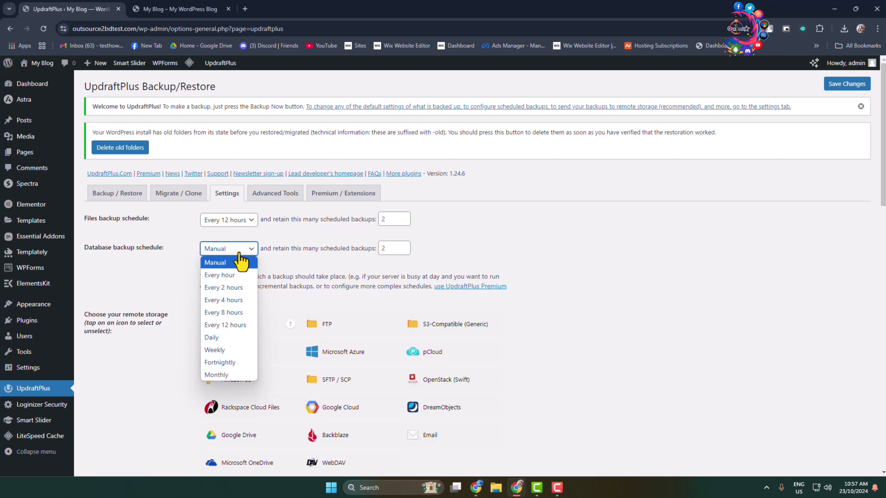
left_click(221, 328)
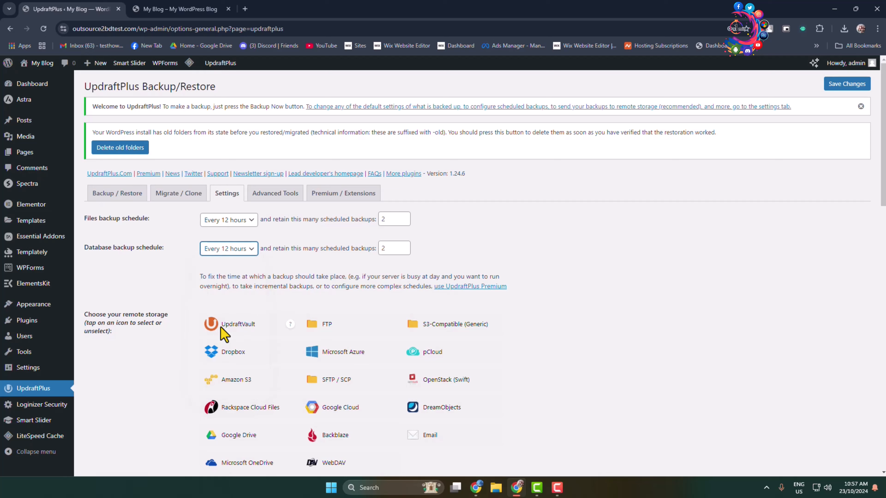
left_click(390, 248)
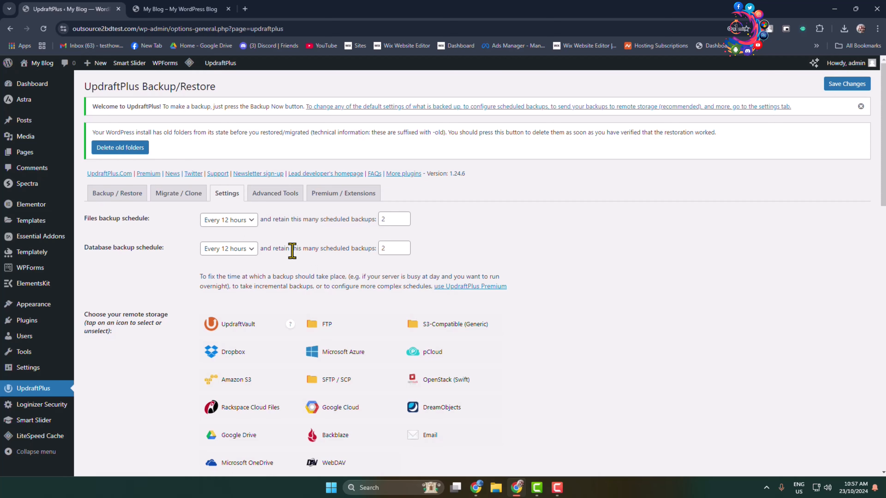
- Choose Google Drive as the remote storage for the backups
scroll(293, 250, "down", 5)
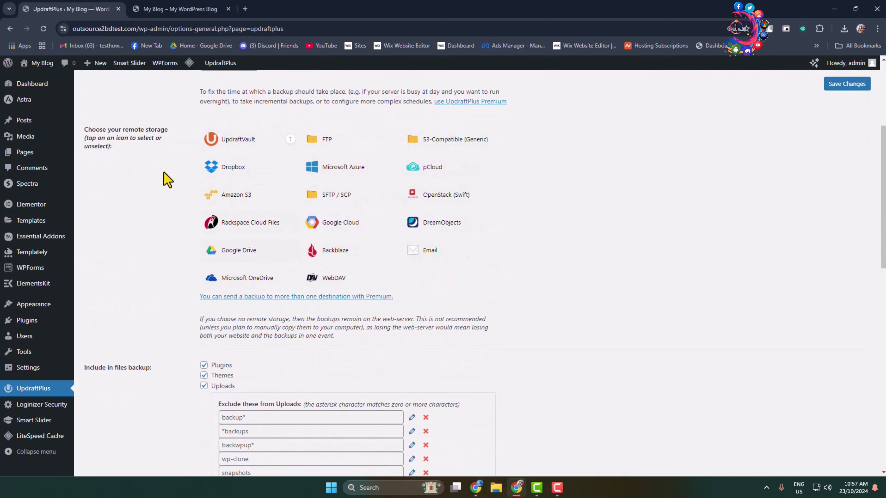
scroll(740, 243, "up", 1)
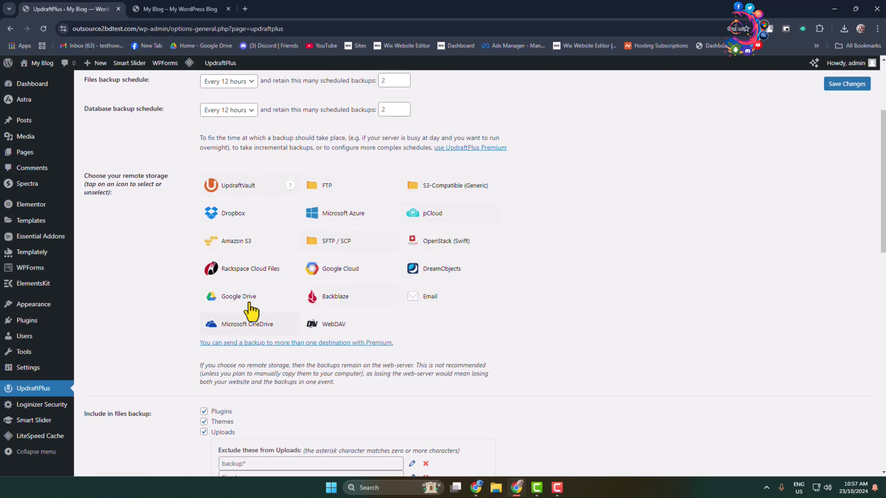
left_click(237, 302)
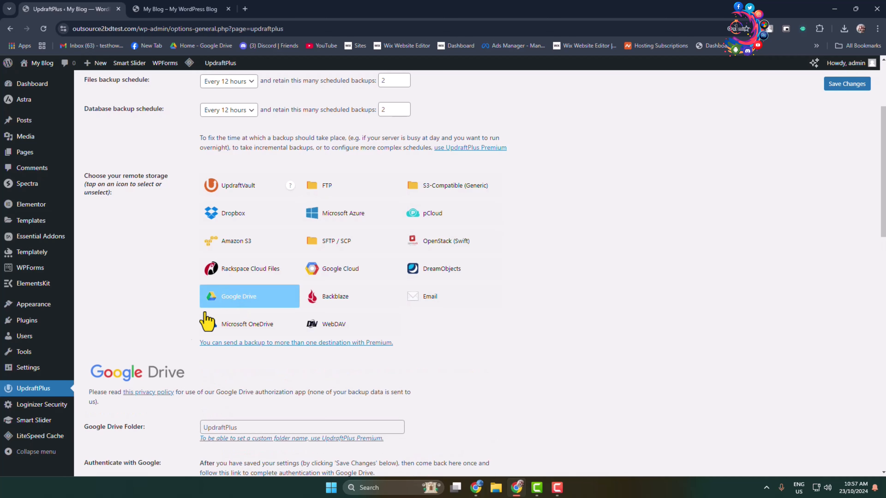
scroll(277, 307, "down", 1)
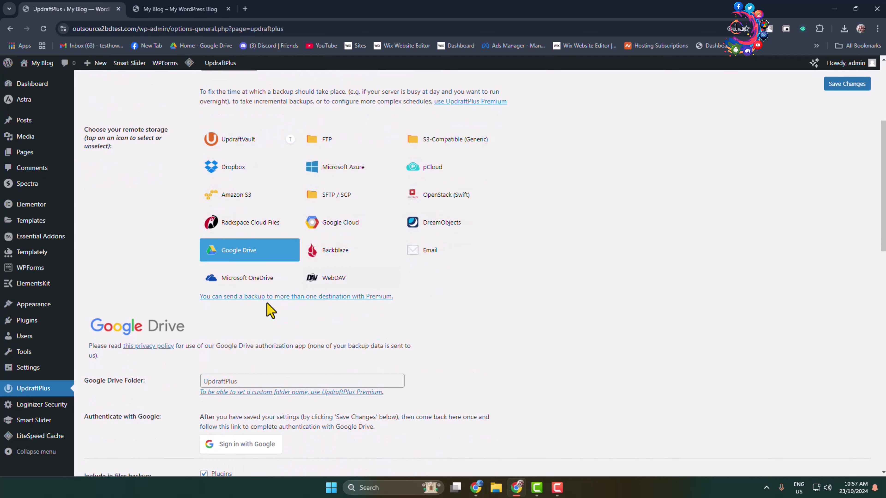
scroll(271, 310, "down", 1)
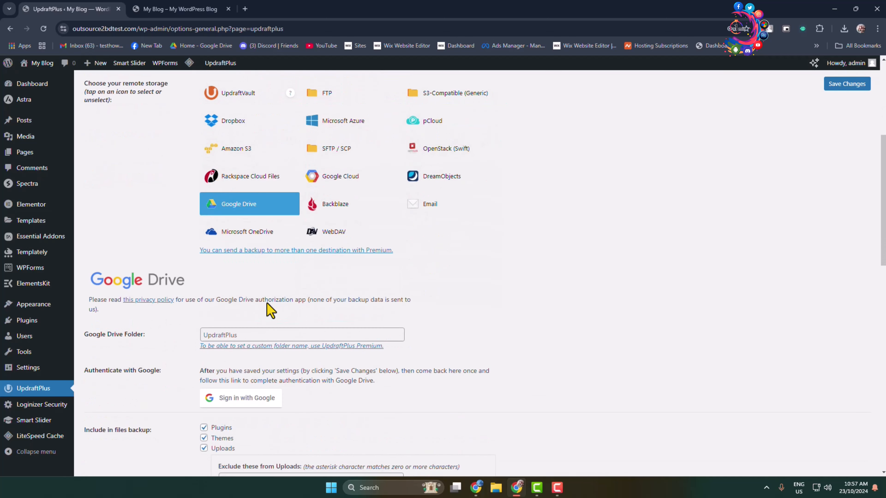
- Try to authorise UpdraftPlus with the Google account without granting the optional Drive permissions, and return to the plugin
left_click(226, 400)
left_click(493, 88)
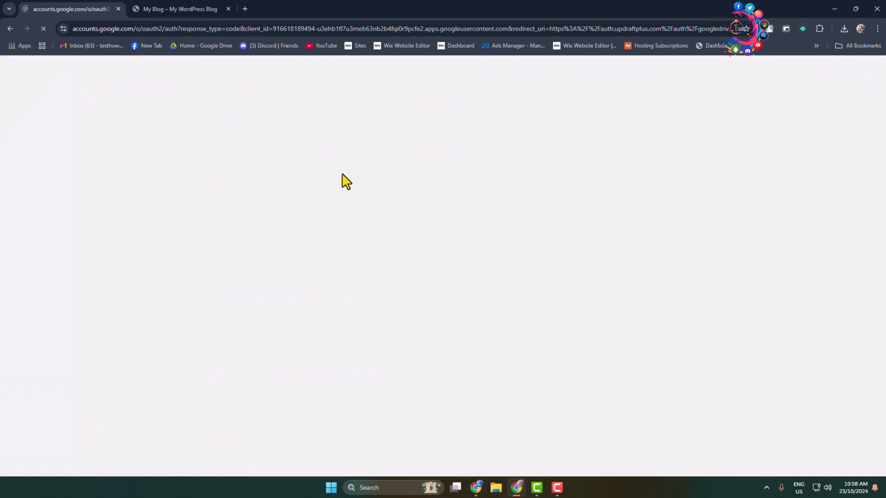
left_click(495, 230)
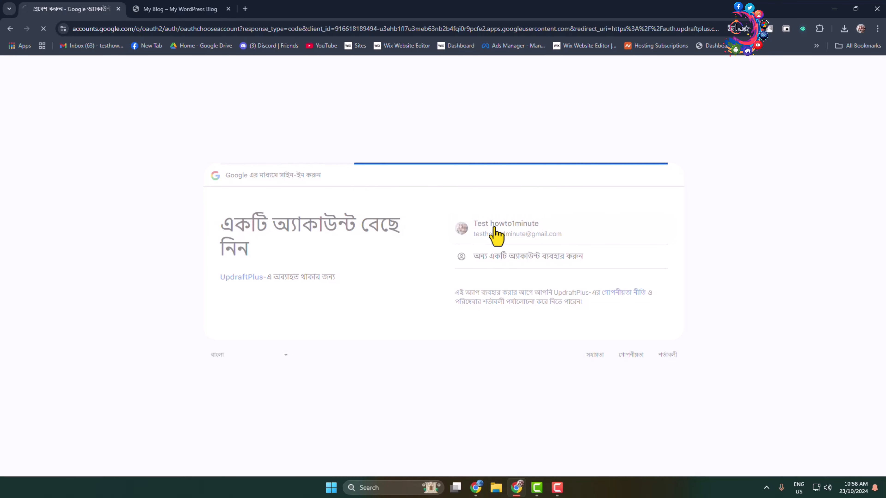
left_click(616, 323)
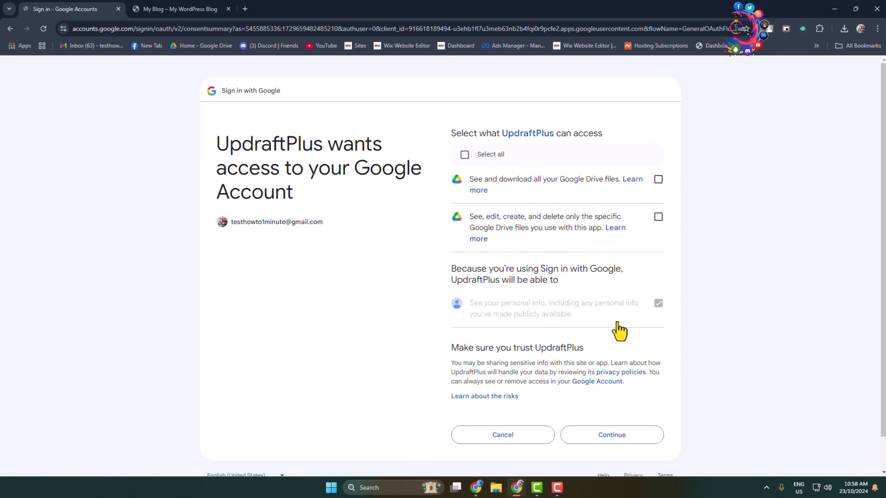
left_click(605, 443)
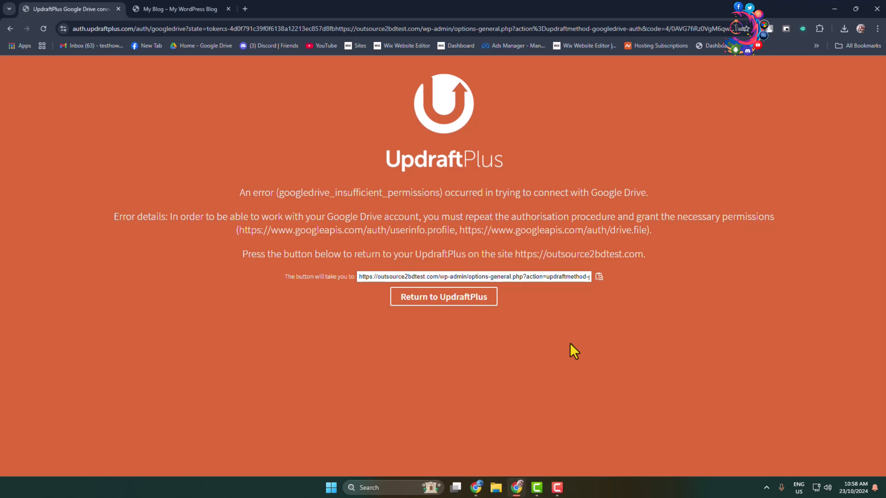
left_click(447, 300)
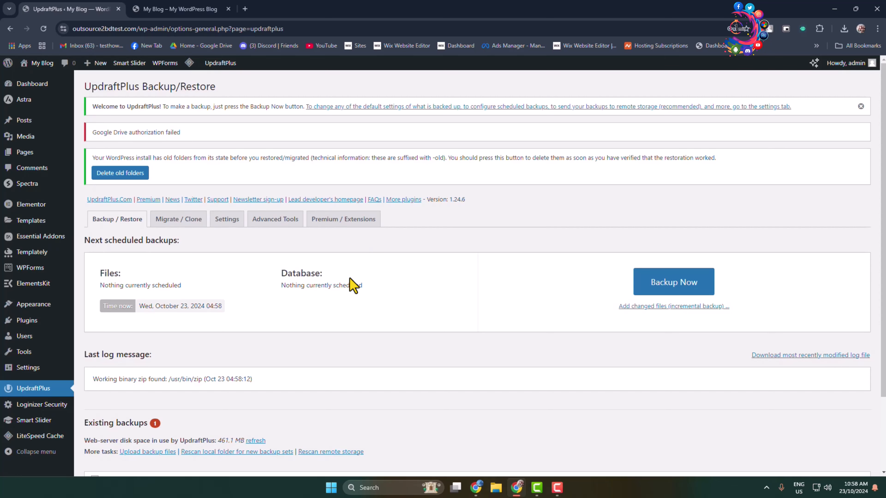
- Reopen the UpdraftPlus settings, review the remote storage and files backup options, and save the changes
left_click(221, 222)
scroll(499, 249, "down", 6)
scroll(498, 249, "down", 9)
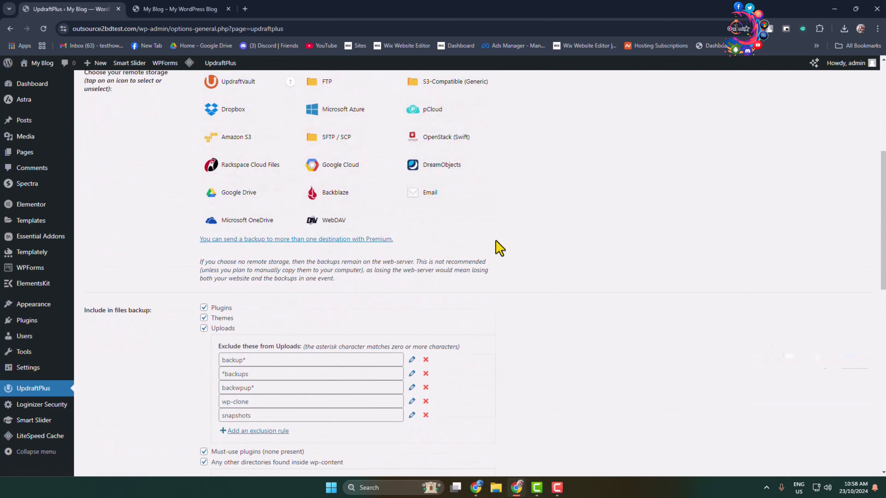
scroll(498, 249, "up", 6)
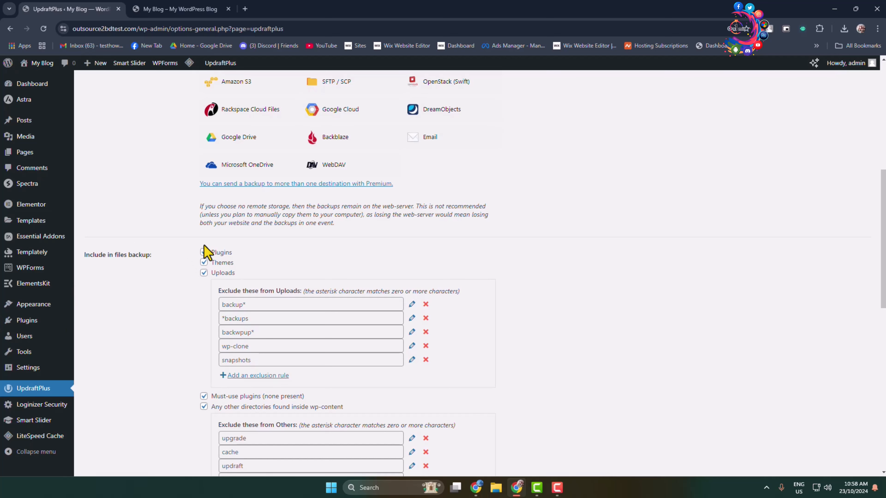
scroll(208, 277, "up", 2)
scroll(204, 254, "down", 7)
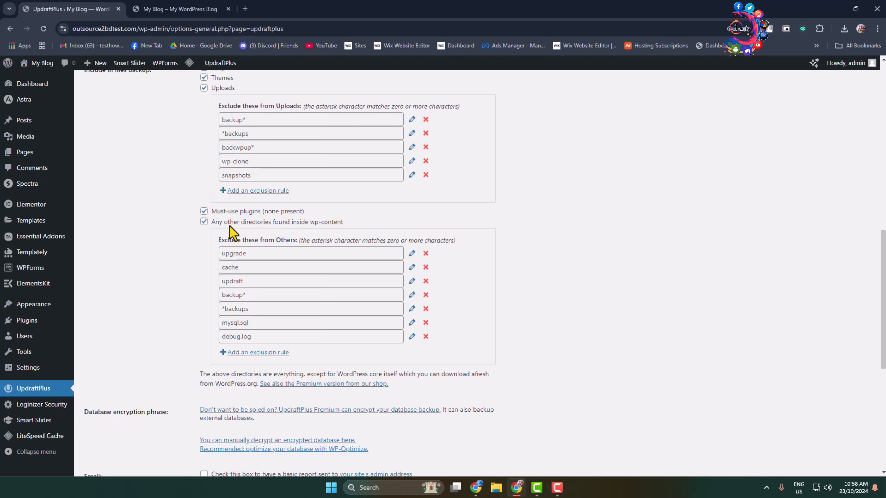
scroll(293, 218, "down", 6)
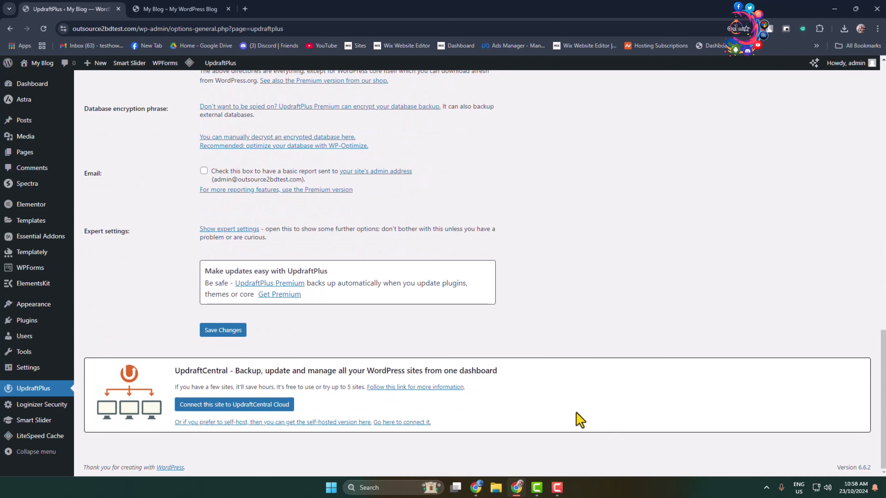
left_click(234, 332)
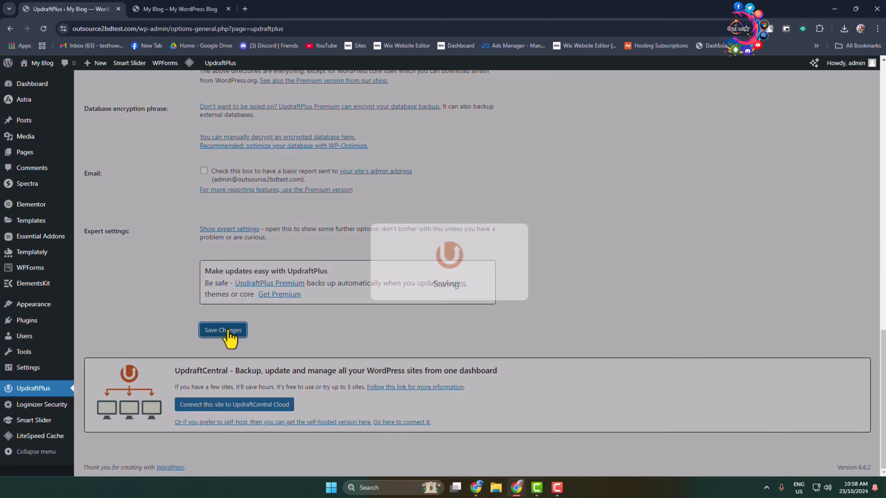